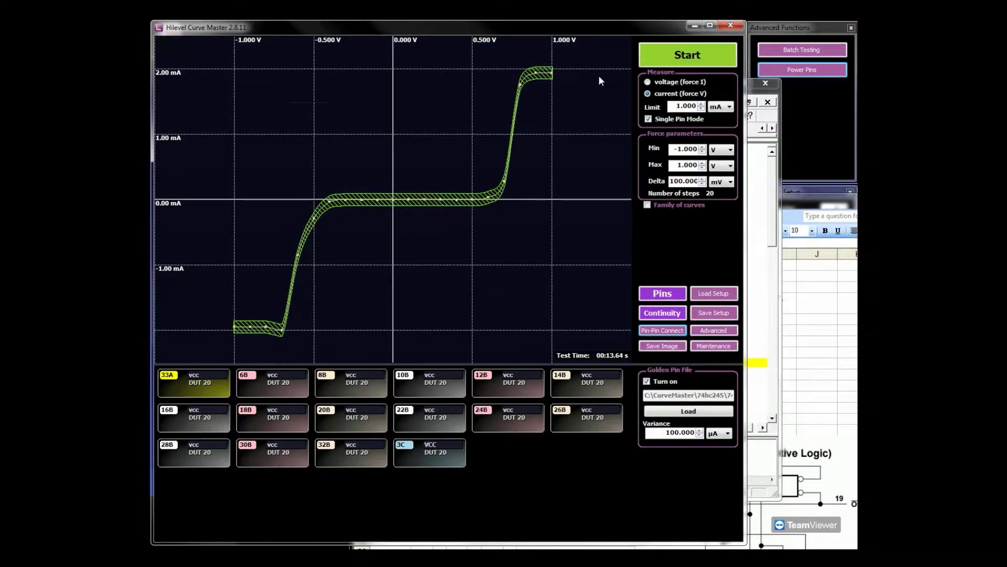
Open batch testing and add a Continuity test named "continuity" that uses the 74hc245_all_pins.txt pin list.
click(796, 53)
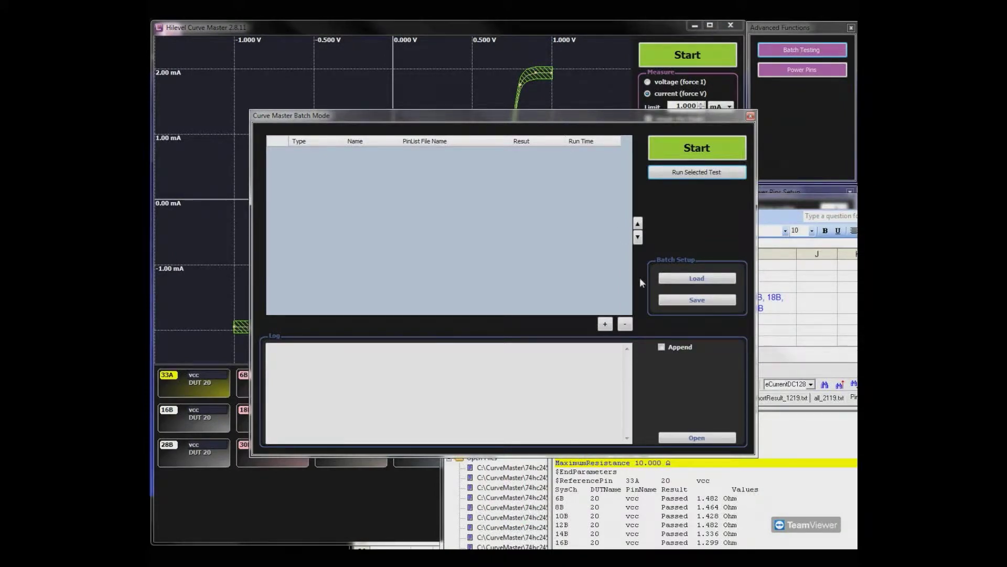
click(604, 325)
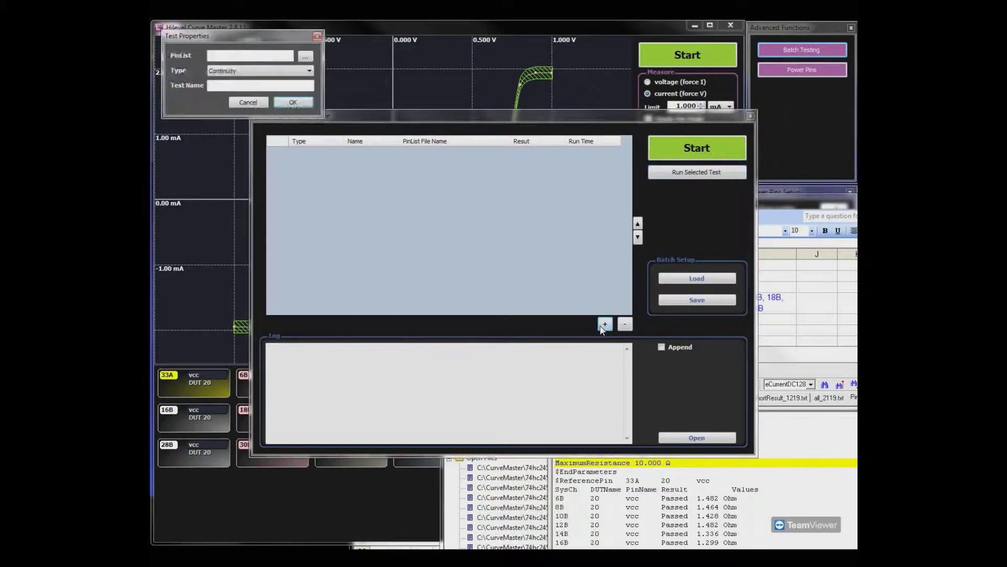
click(306, 57)
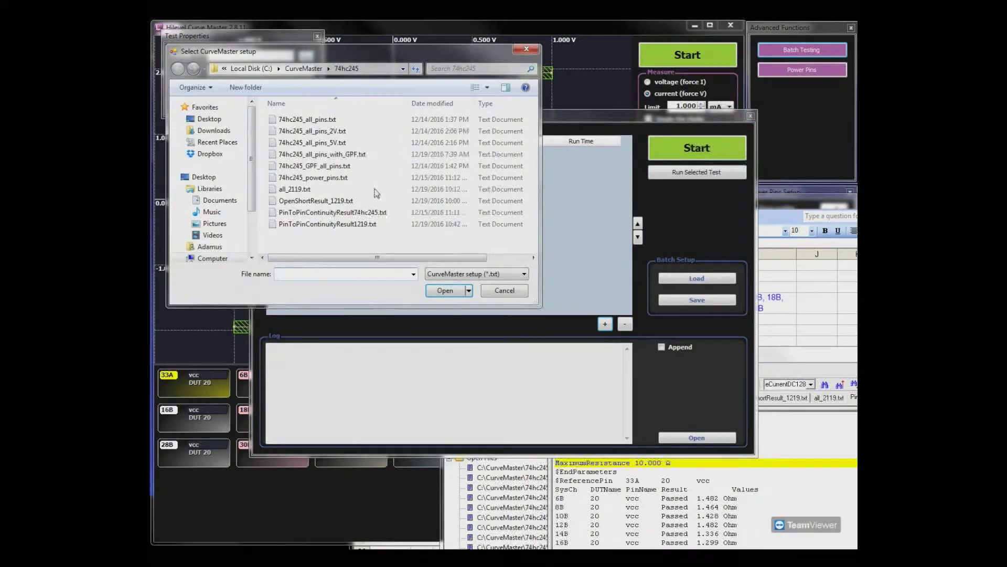
click(342, 121)
click(445, 290)
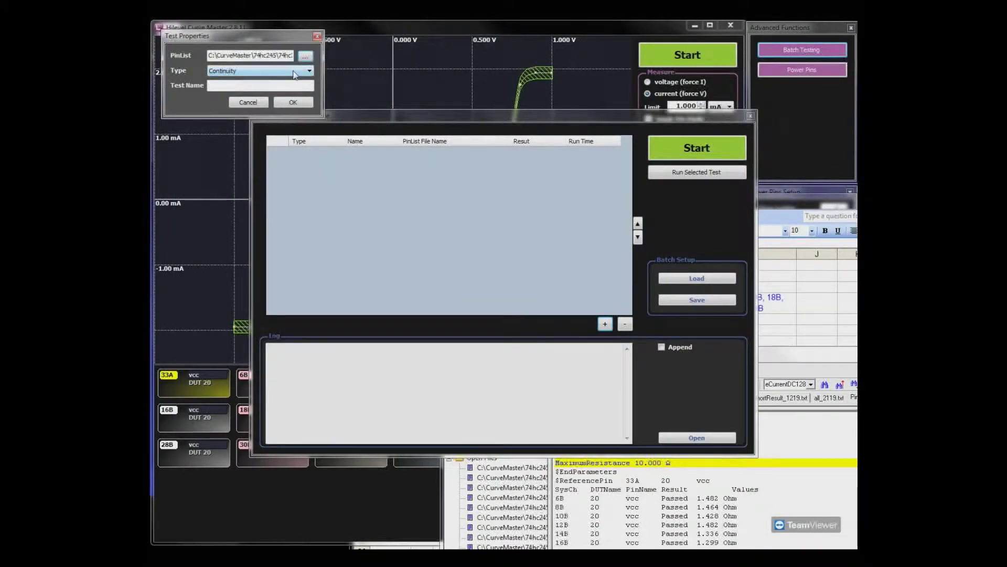
click(249, 85)
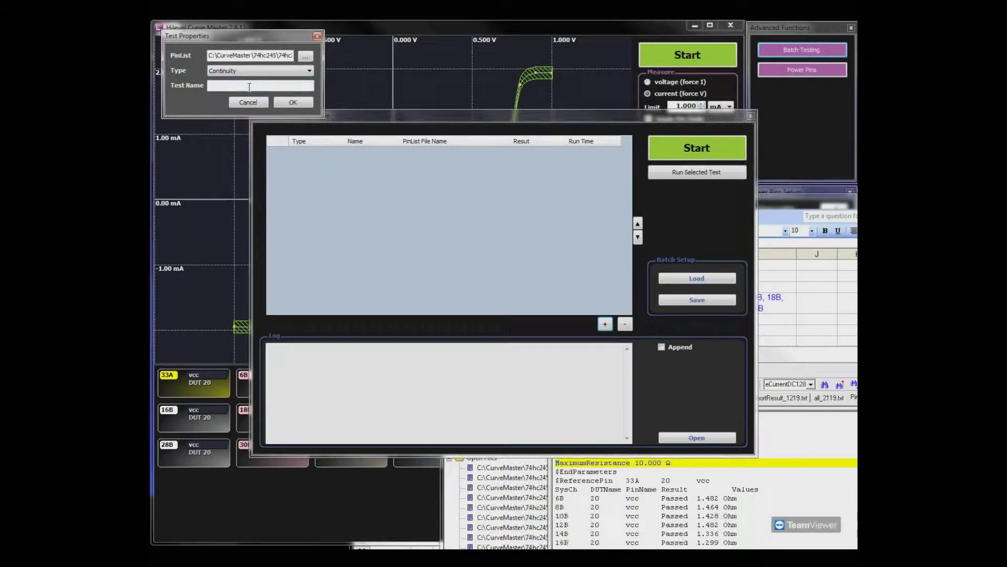
text(continuity)
click(294, 102)
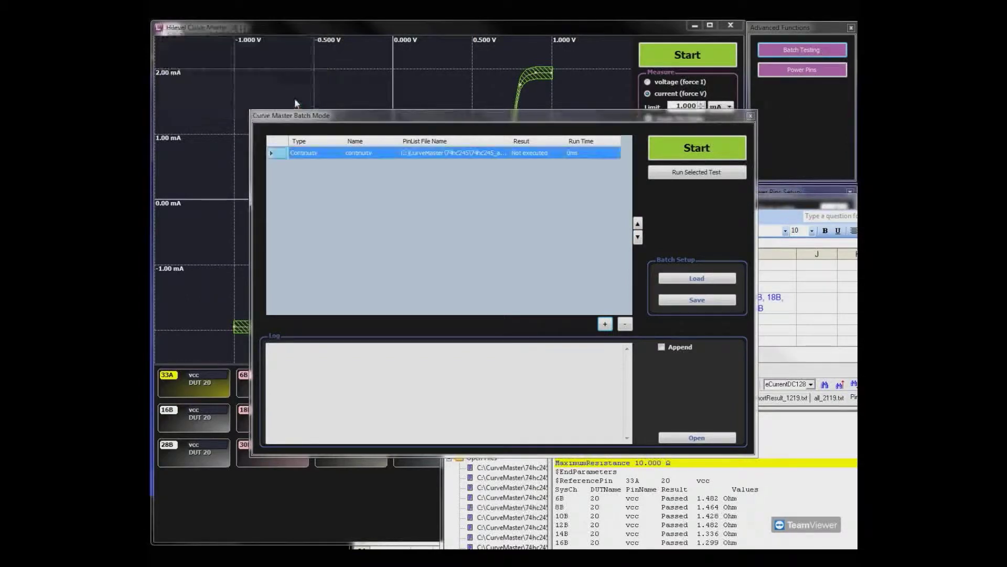
Add a Pin To Pin Connect test named "power continuity" that uses the 74hc245_power_pins.txt pin list.
click(605, 324)
click(318, 70)
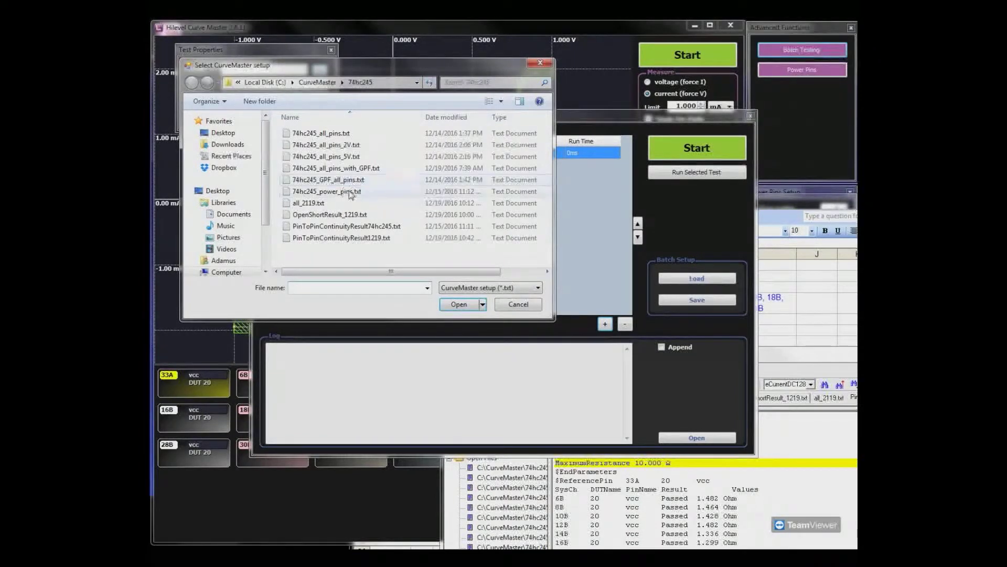
click(351, 193)
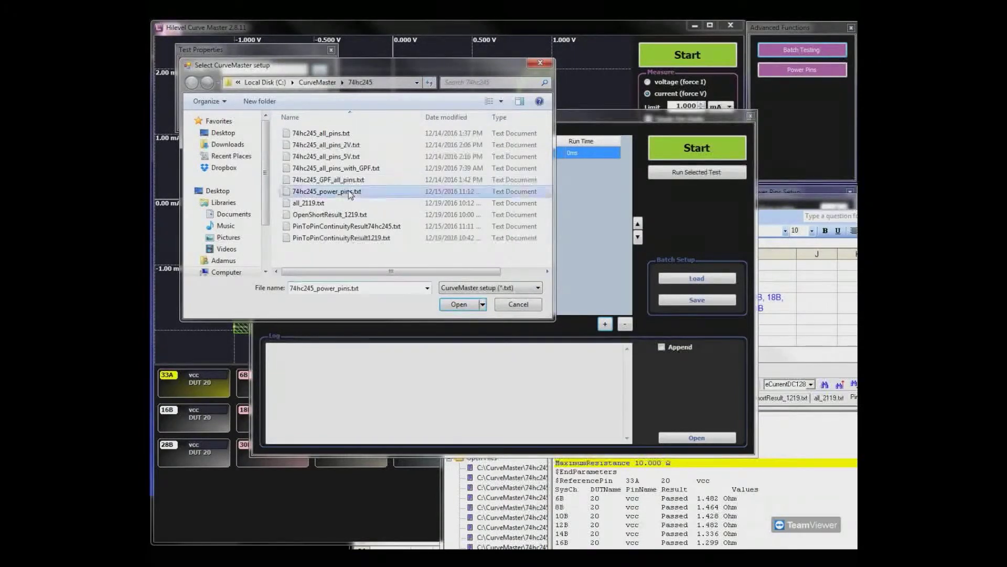
click(450, 306)
click(255, 87)
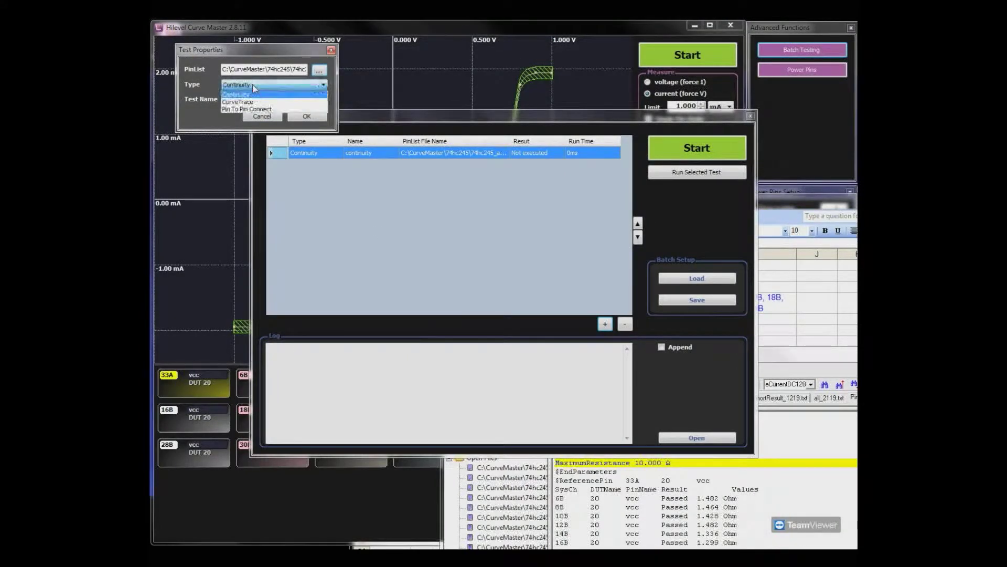
click(258, 109)
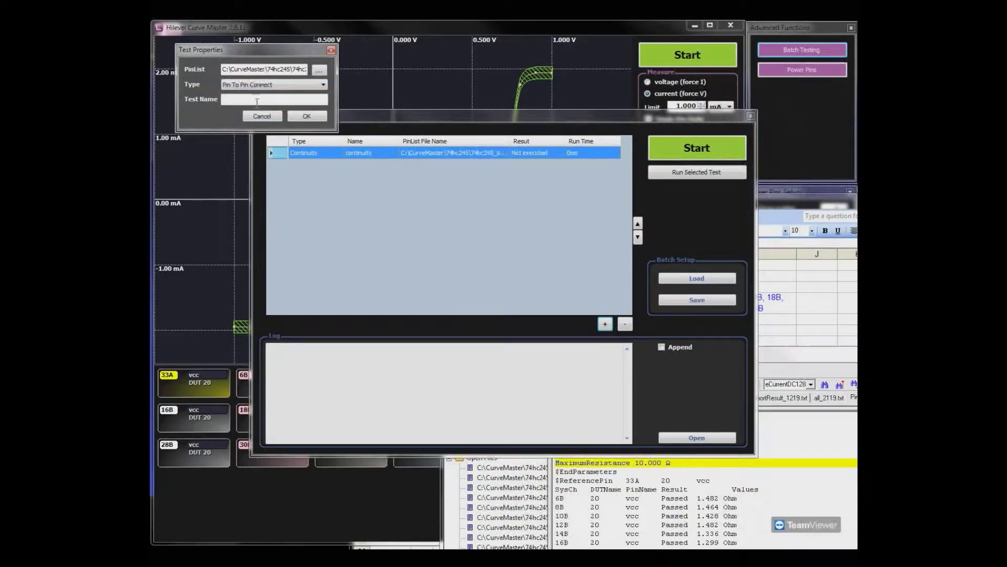
click(257, 102)
text(power continuity)
click(308, 117)
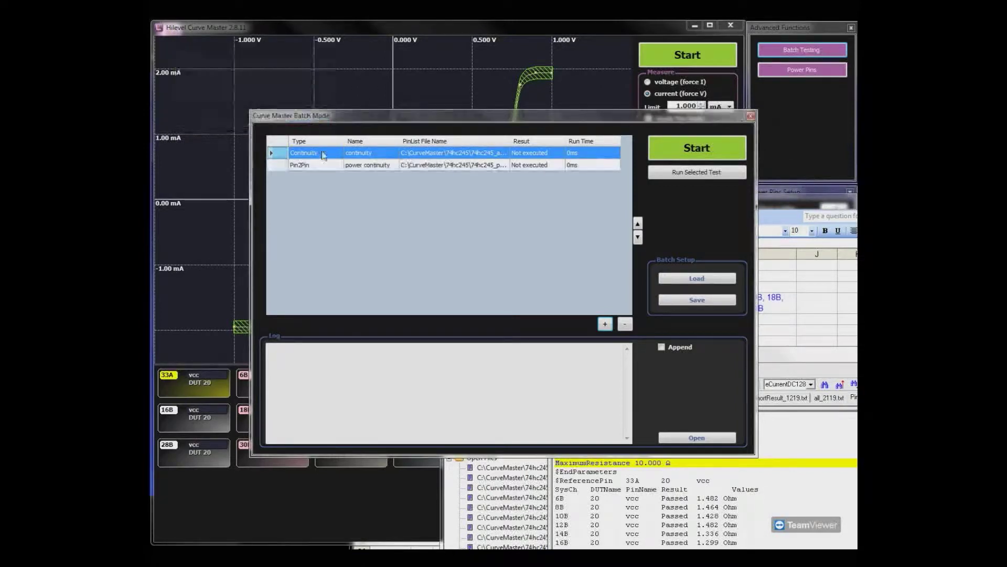
Add a CurveTrace test named "curve" that uses the 74hc245_all_pins_with_GPF.txt pin list.
click(605, 325)
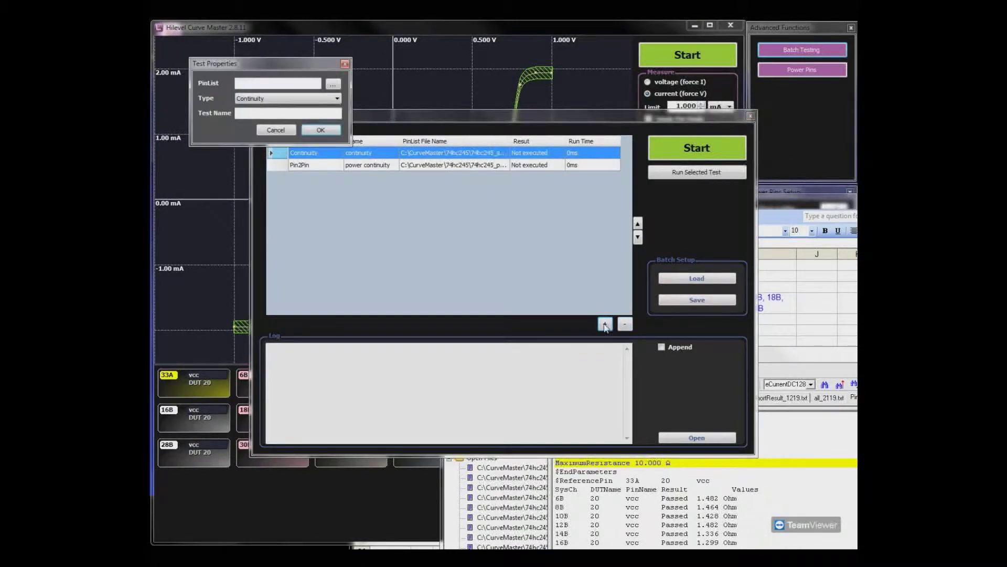
click(332, 86)
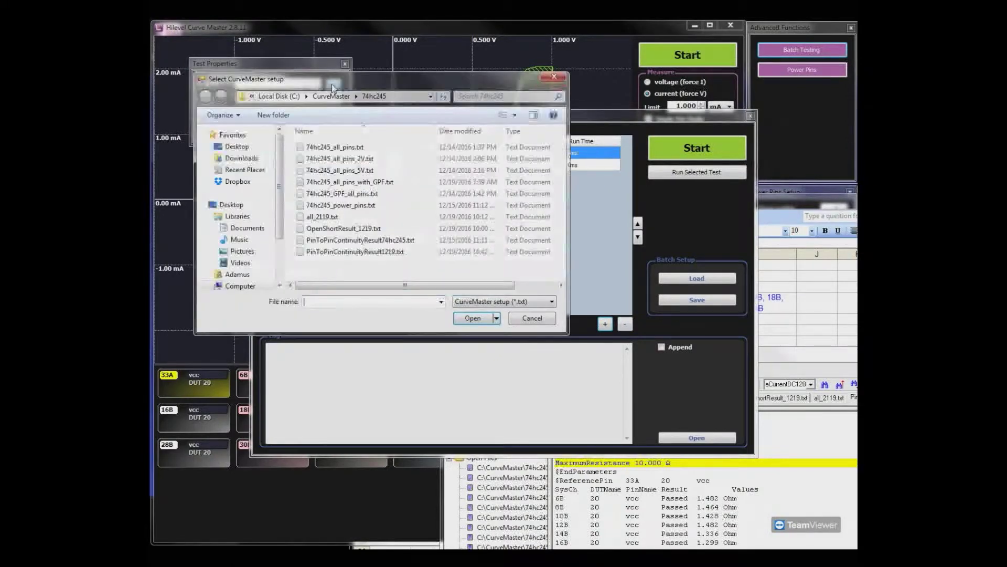
click(370, 182)
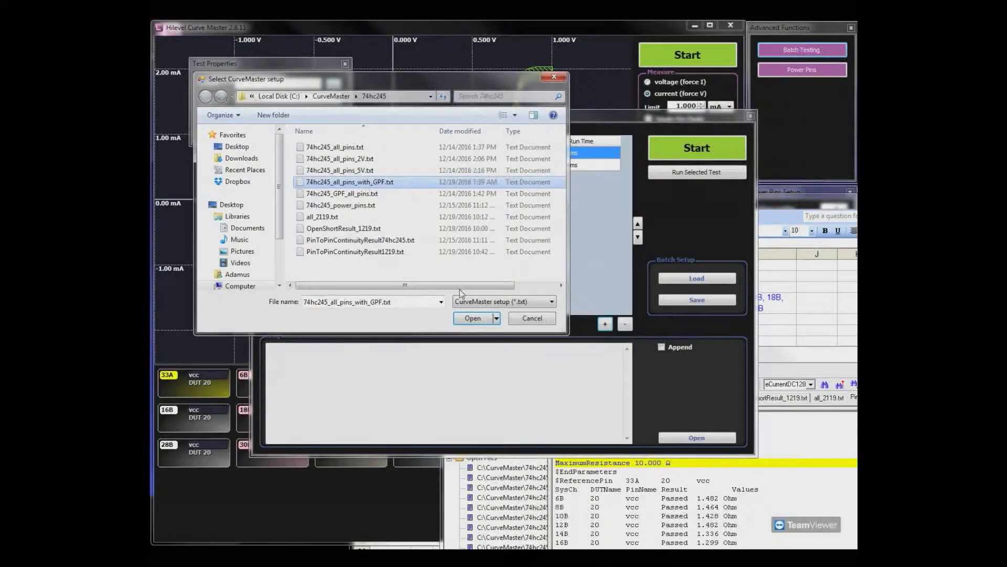
click(466, 318)
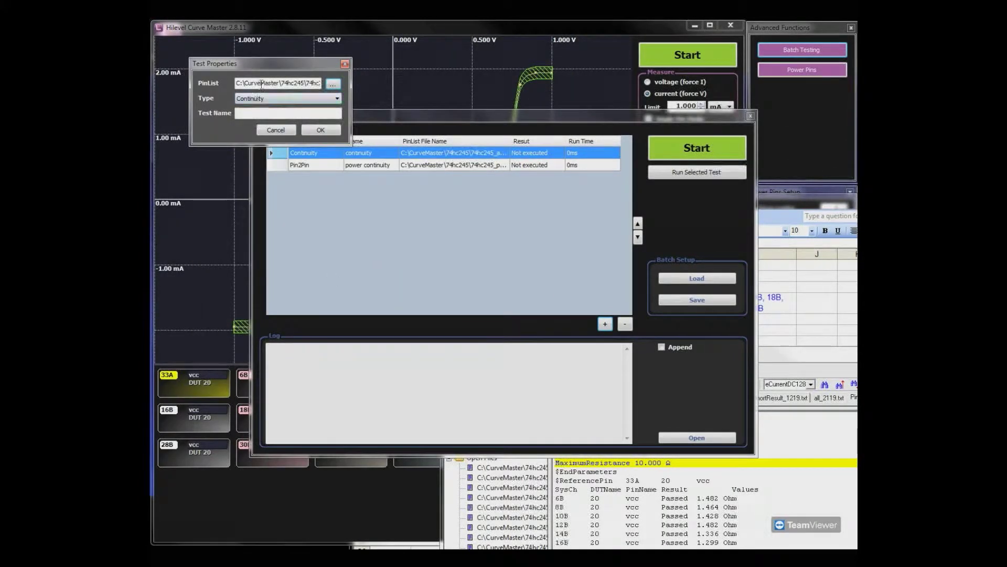
click(286, 101)
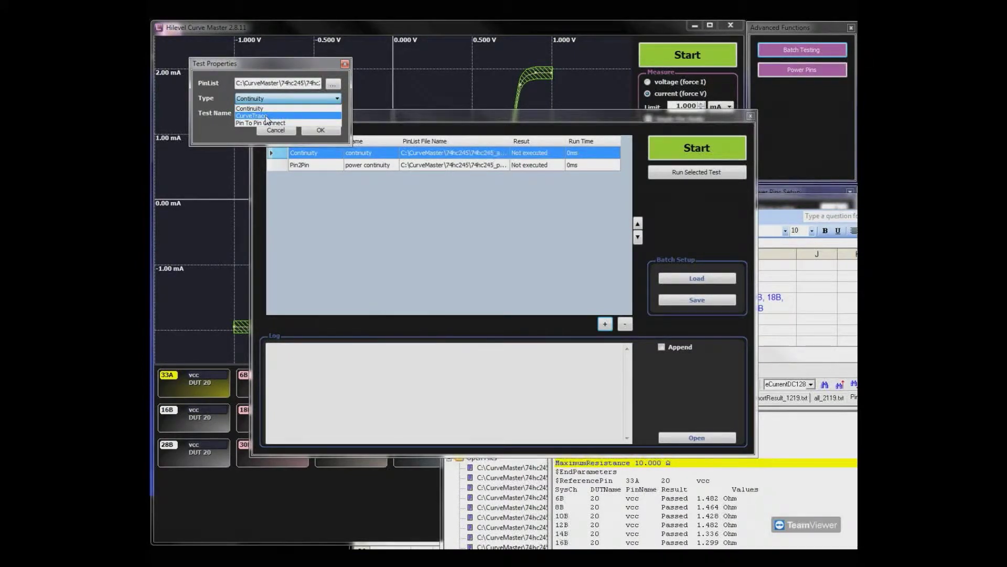
click(266, 116)
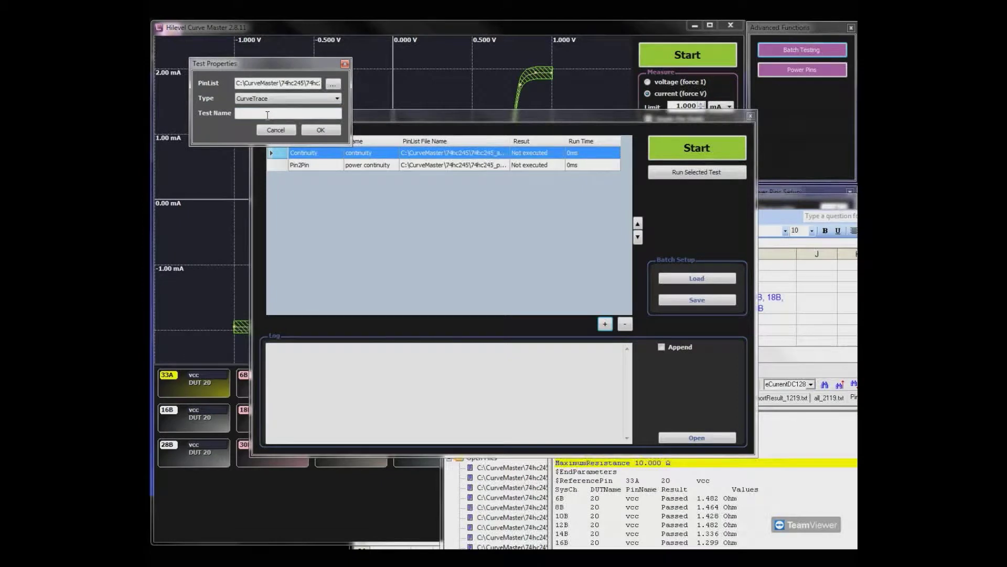
click(267, 115)
text(curve)
key(Return)
Move the curve test above the power continuity test and save the batch setup as batch1219.
click(428, 179)
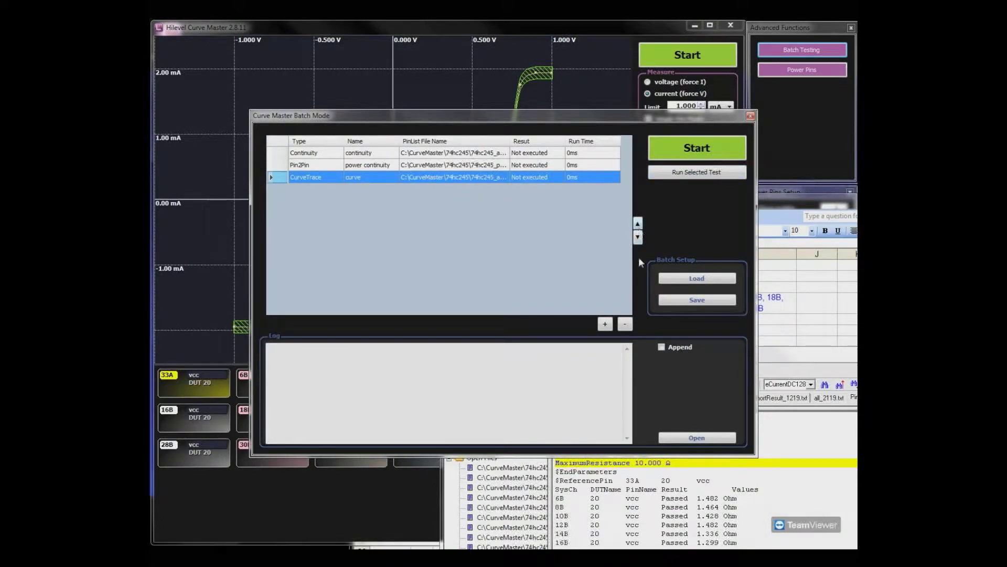
click(638, 225)
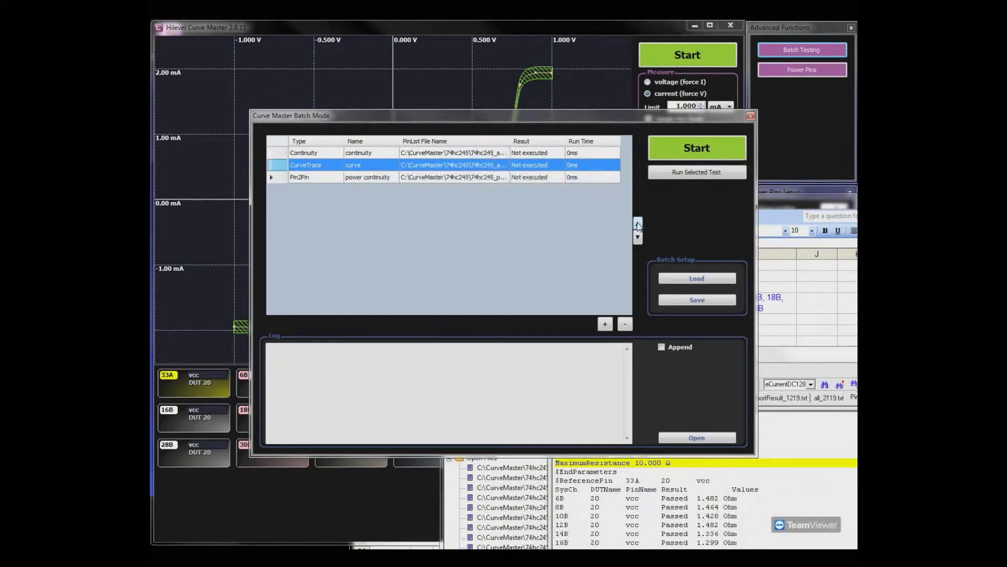
click(690, 300)
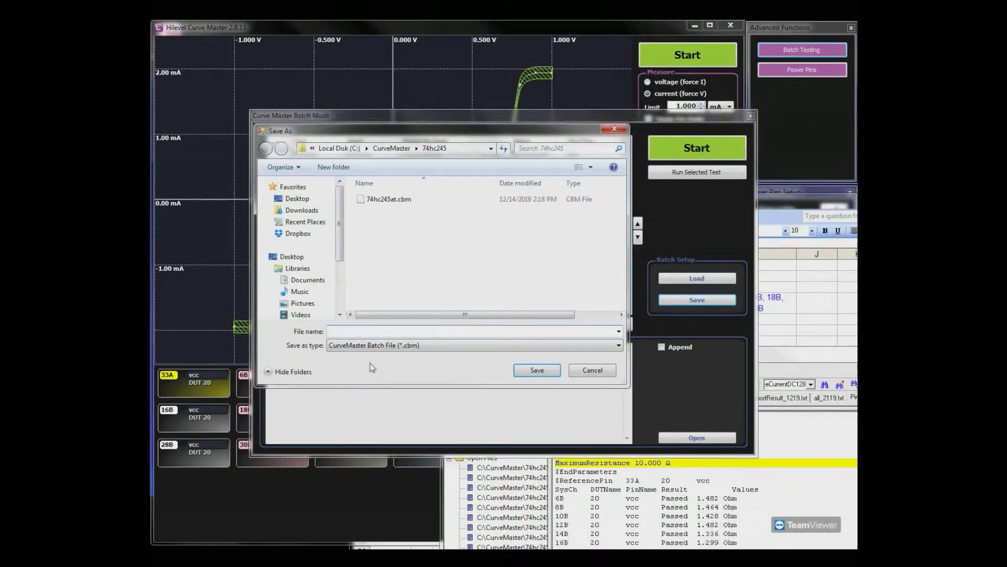
text(batch1291)
key(BackSpace)
key(BackSpace)
text(19)
click(536, 370)
Switch to UltraEdit and open the saved batch file batch1219.cbm from the 74hc245 folder.
click(762, 488)
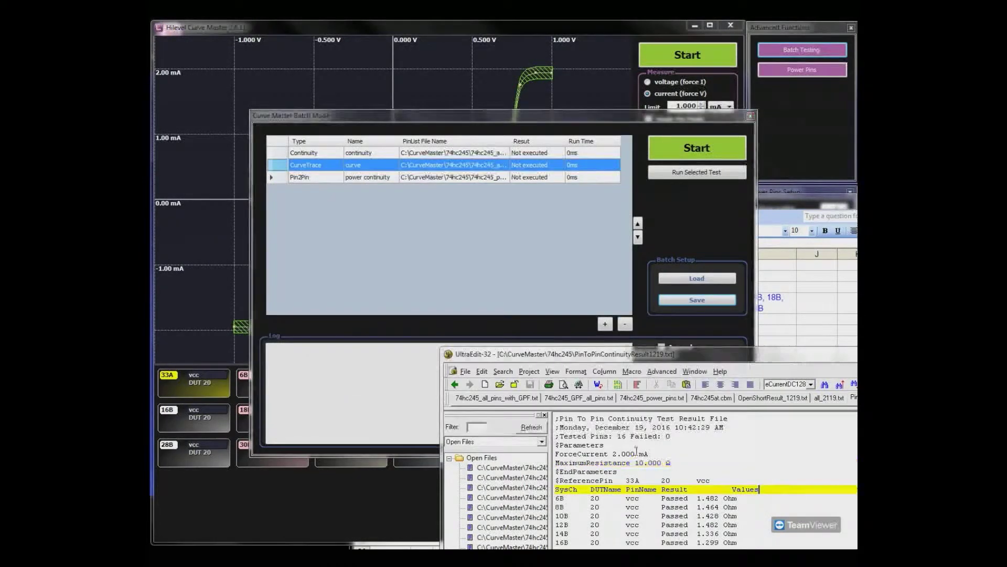
drag(521, 355, 402, 83)
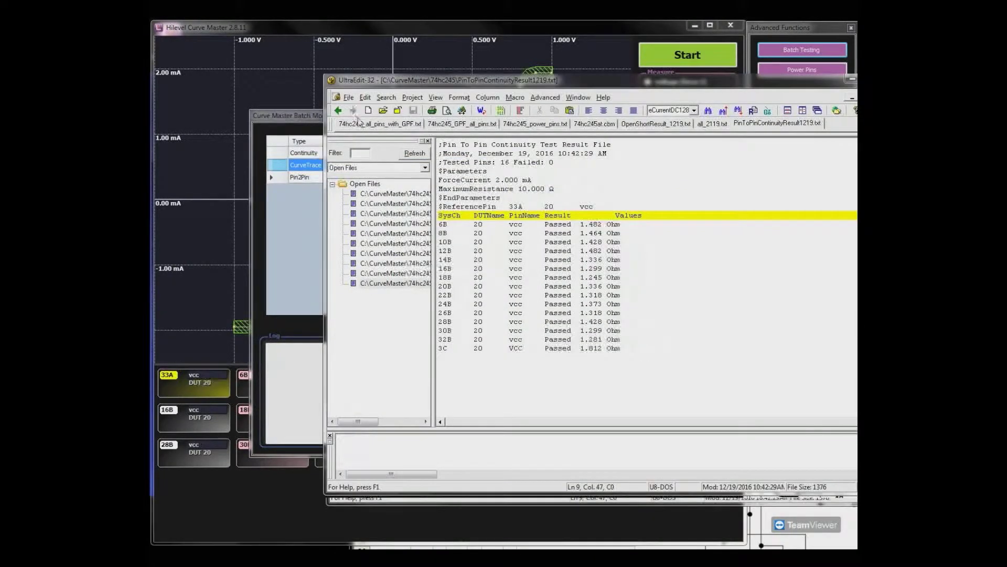
key(ctrl+o)
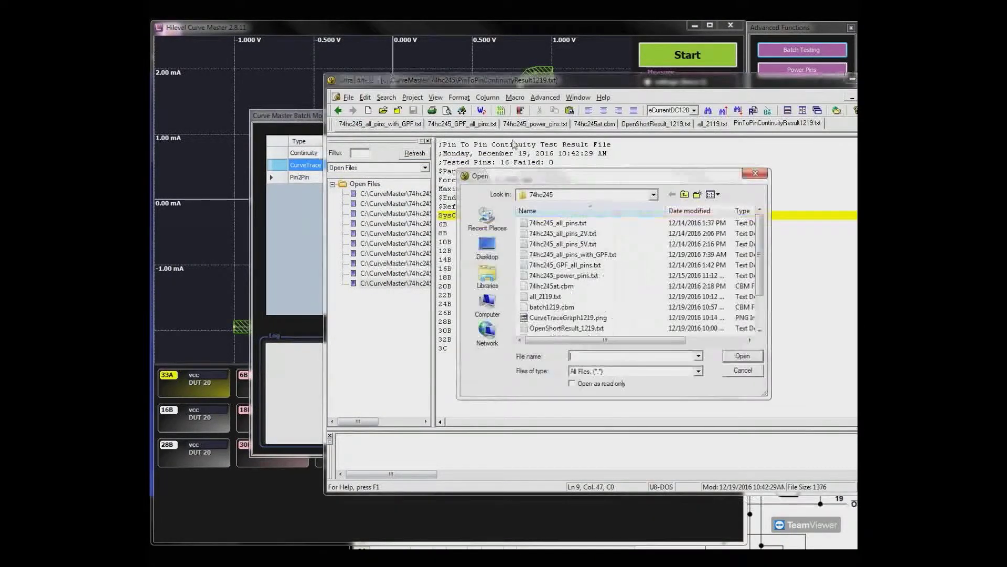
click(567, 309)
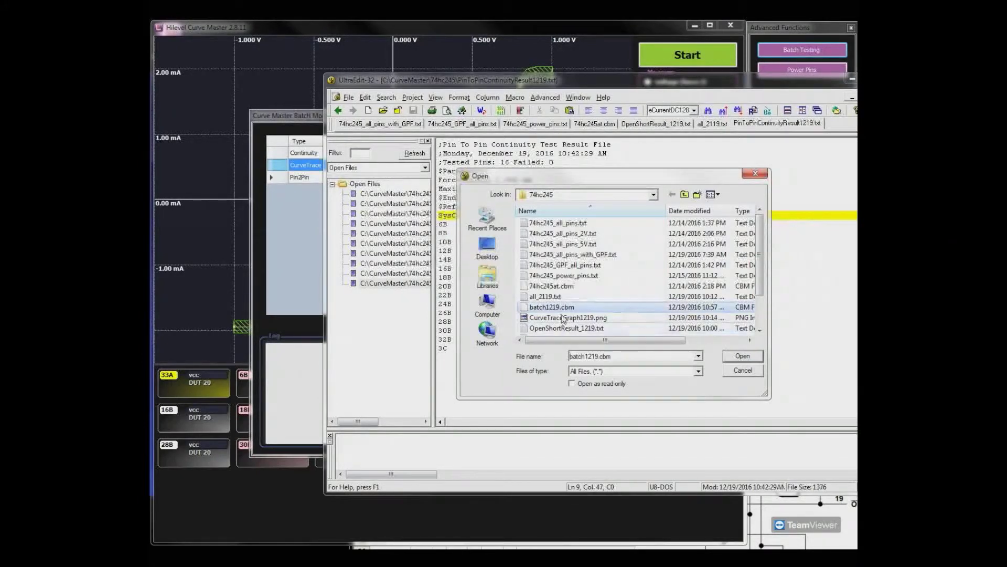
click(743, 356)
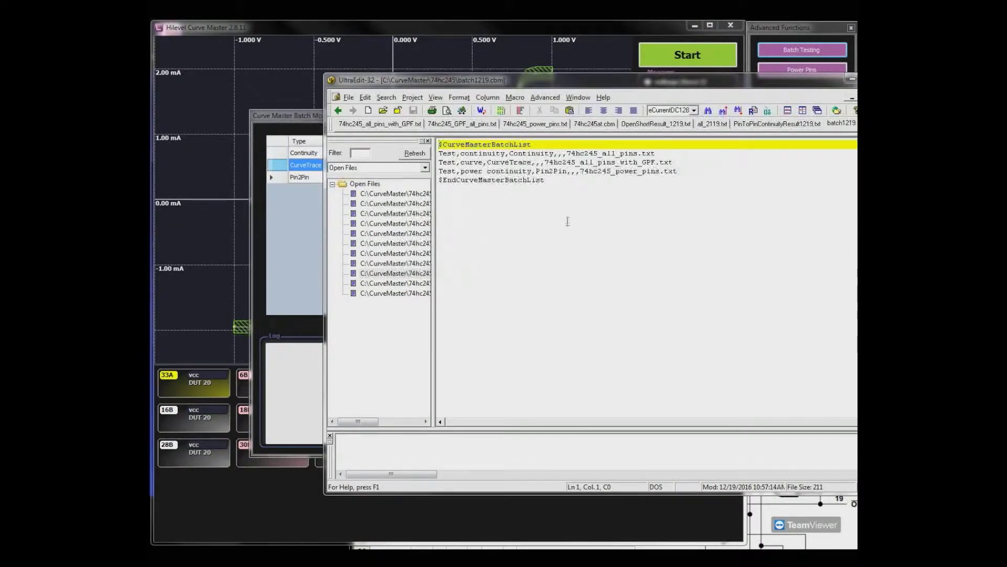
Highlight the batch file's opening marker, its three test lines and its end marker to examine the file structure.
click(531, 144)
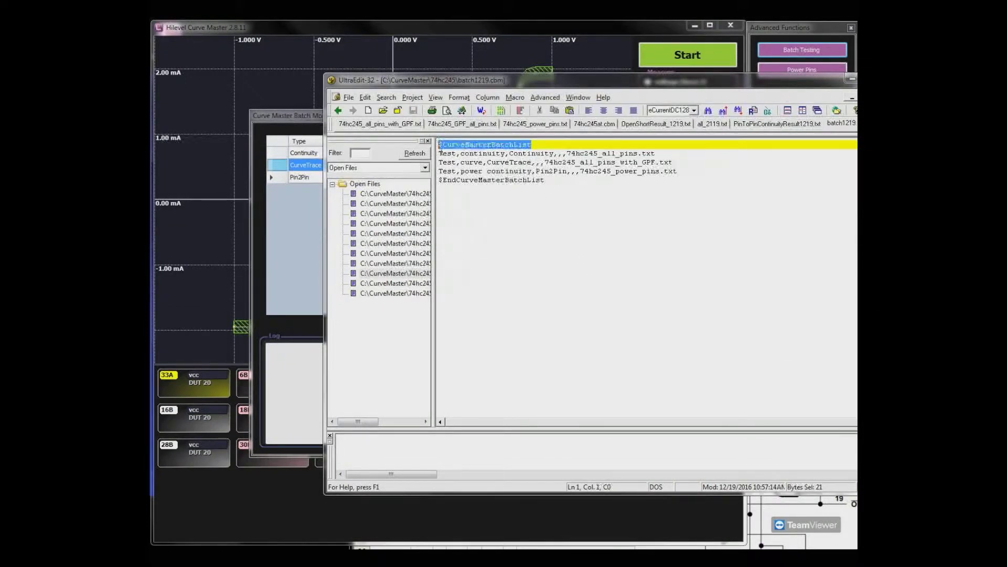
drag(440, 153, 663, 162)
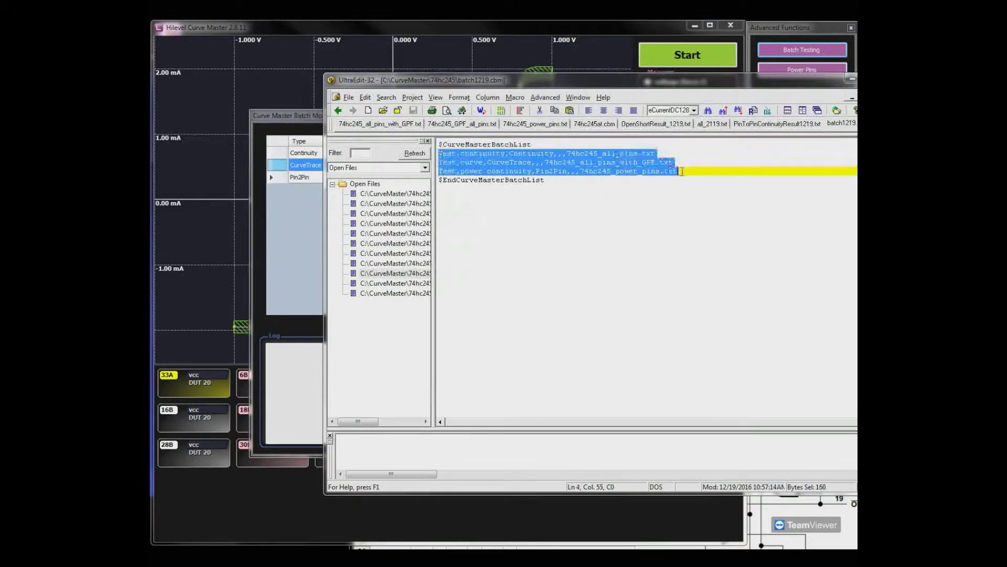
click(541, 180)
drag(540, 180, 438, 181)
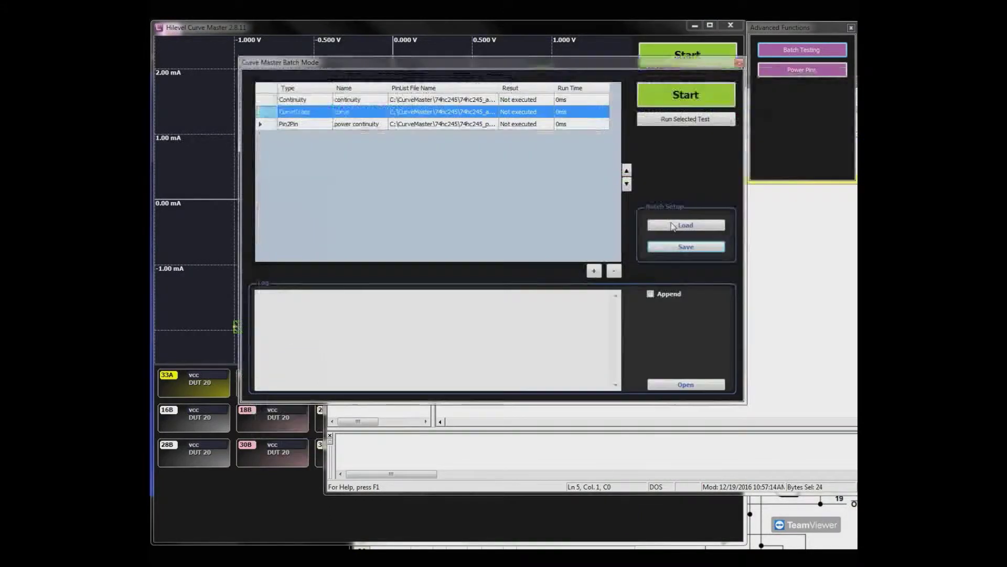
Return to Curve Master's batch mode, load the 74hc245at.cbm batch setup and run the whole batch.
click(673, 226)
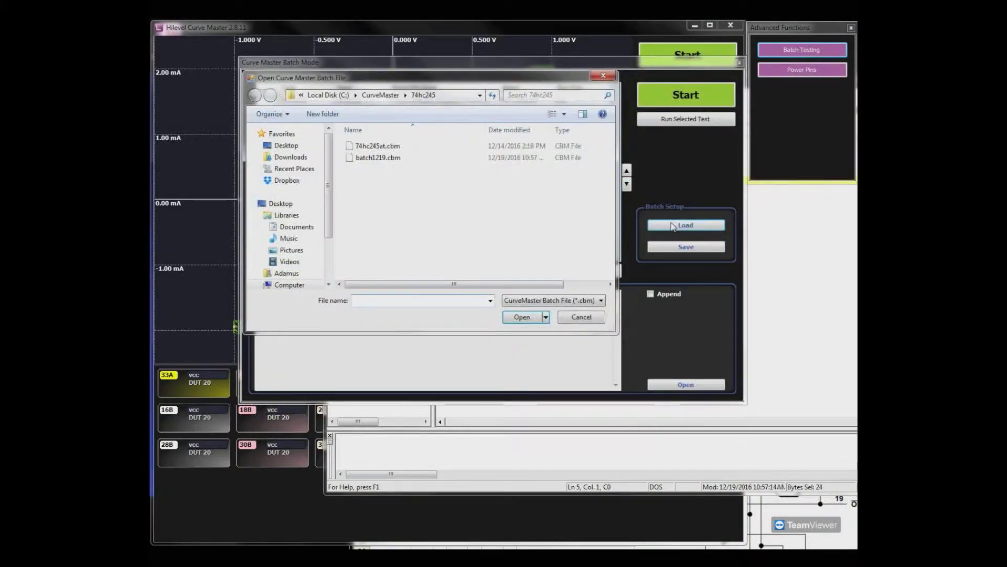
click(524, 316)
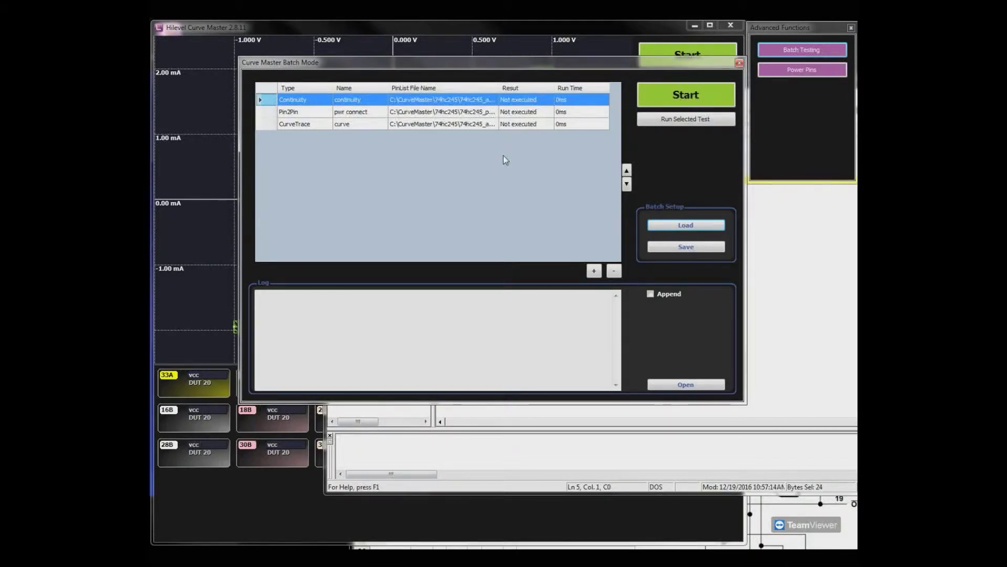
click(678, 94)
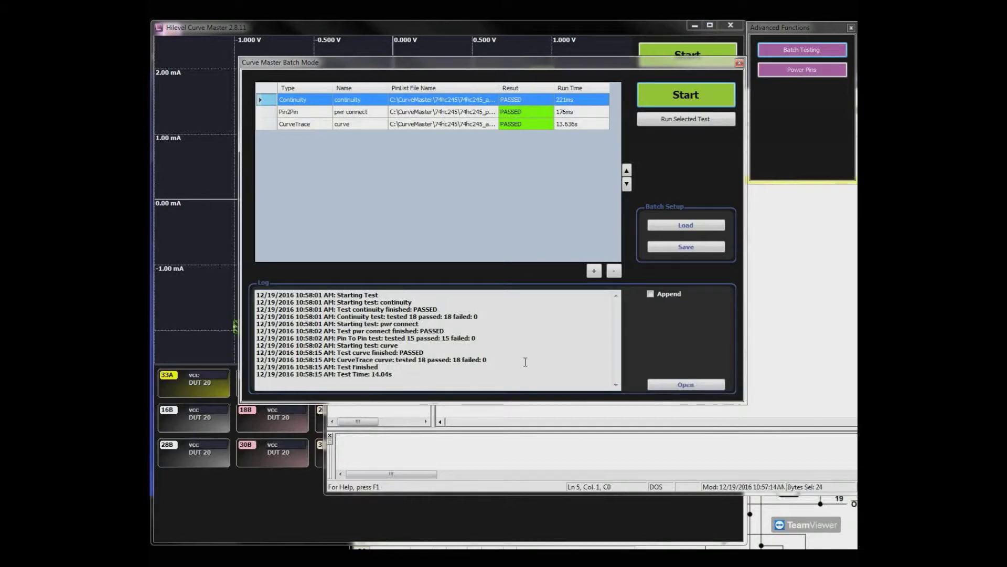
Open the batch log file and examine its header, date, continuity test time and test file lines.
click(680, 384)
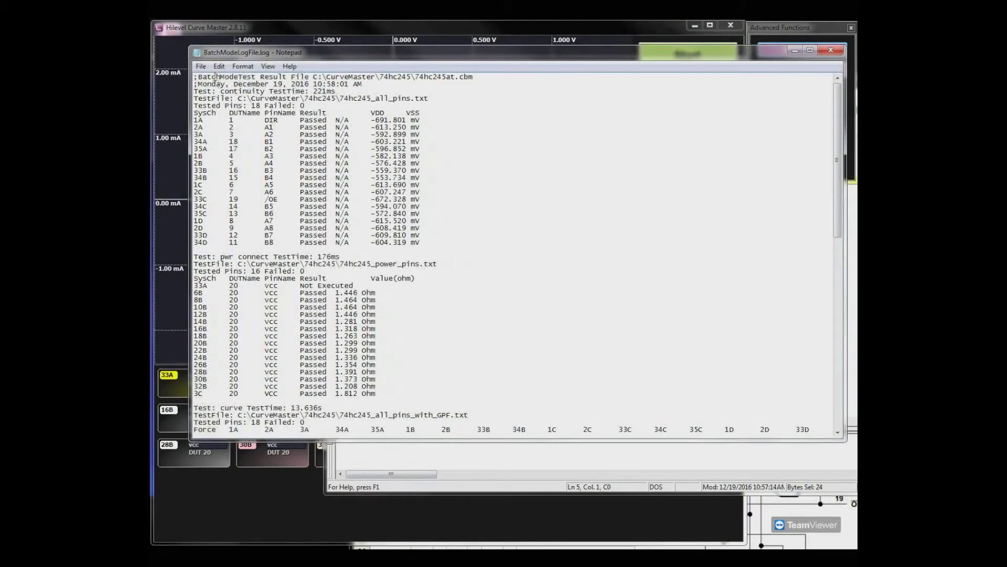
double_click(196, 75)
drag(367, 85, 173, 89)
drag(339, 92, 193, 92)
click(196, 98)
drag(338, 92, 211, 92)
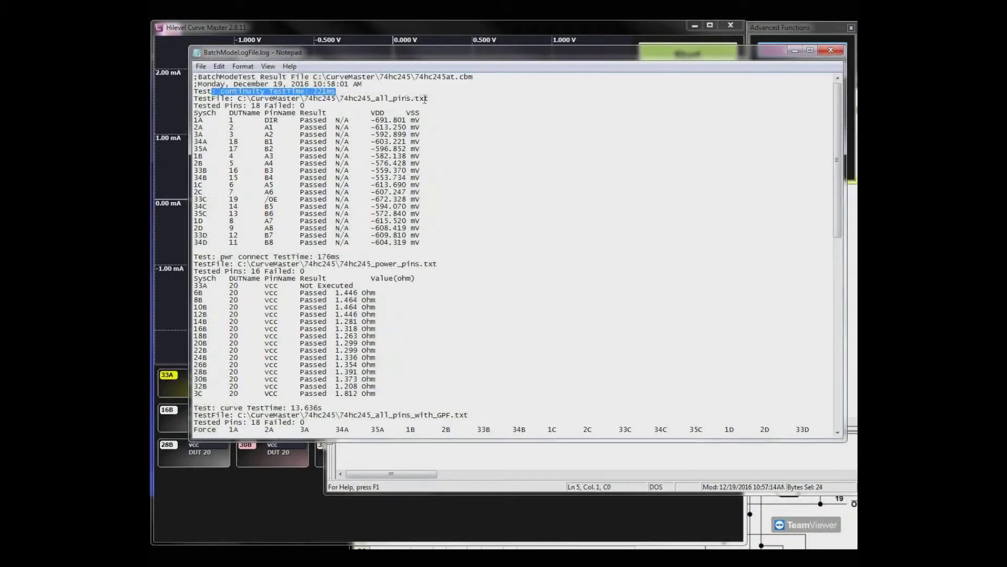
click(425, 99)
drag(430, 99, 196, 99)
Compare the log's continuity test file line with the 74hc245_all_pins.txt entry in batch1219.cbm, switching to UltraEdit to highlight that entry.
drag(341, 58, 350, 272)
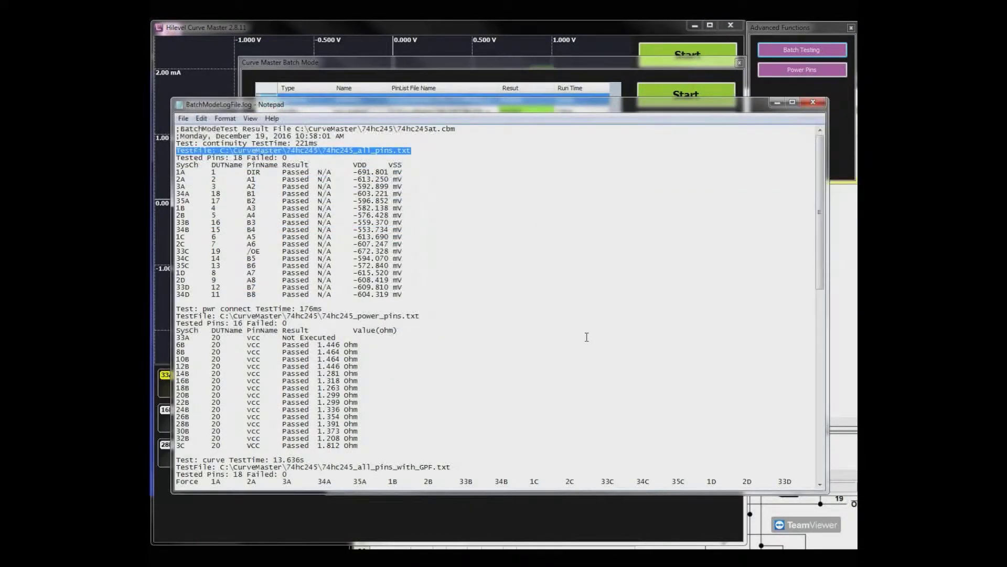
key(alt+Tab)
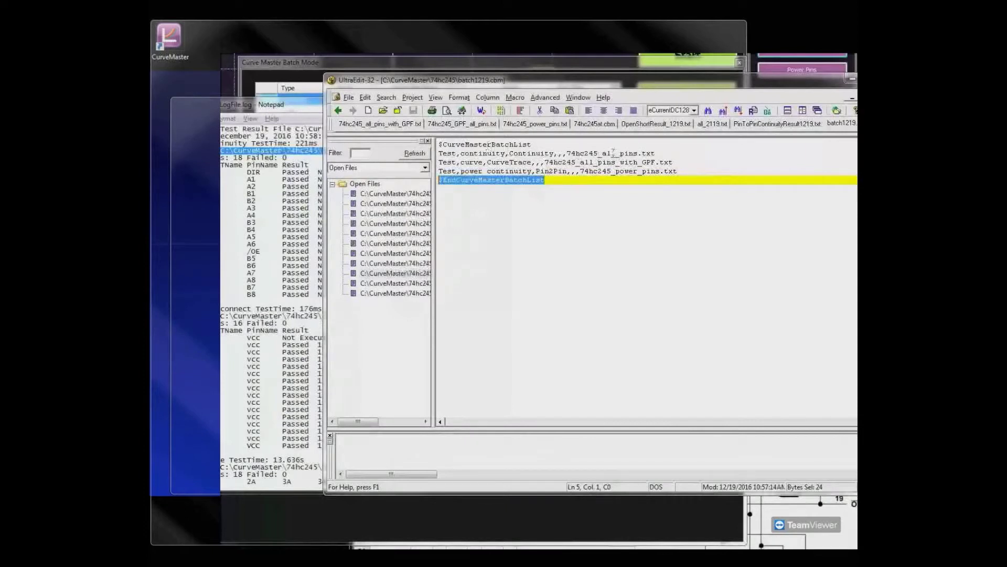
drag(655, 153, 568, 154)
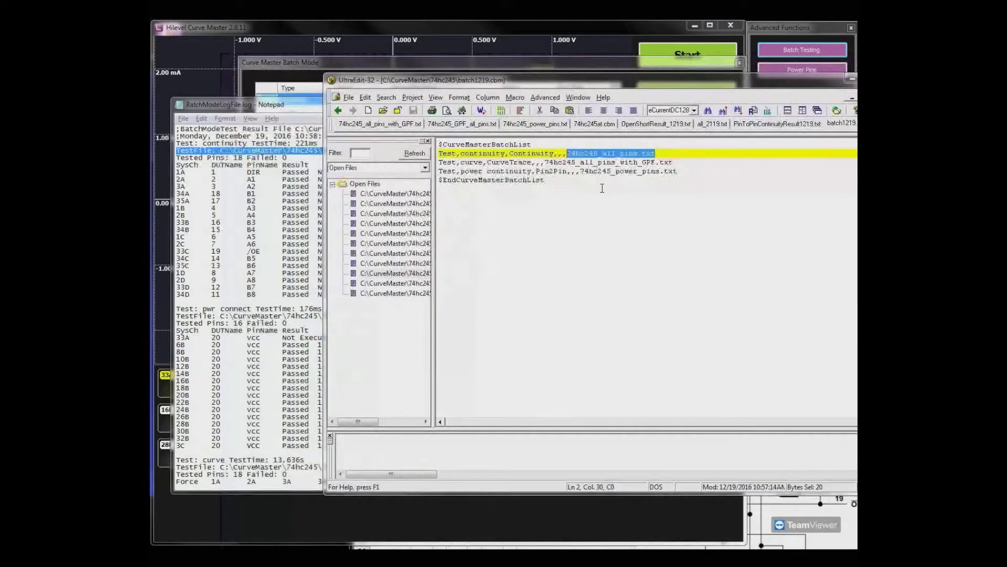
Return to the batch log in Notepad and highlight the continuity test's tested and failed pin counts and its per-pin result rows.
click(175, 244)
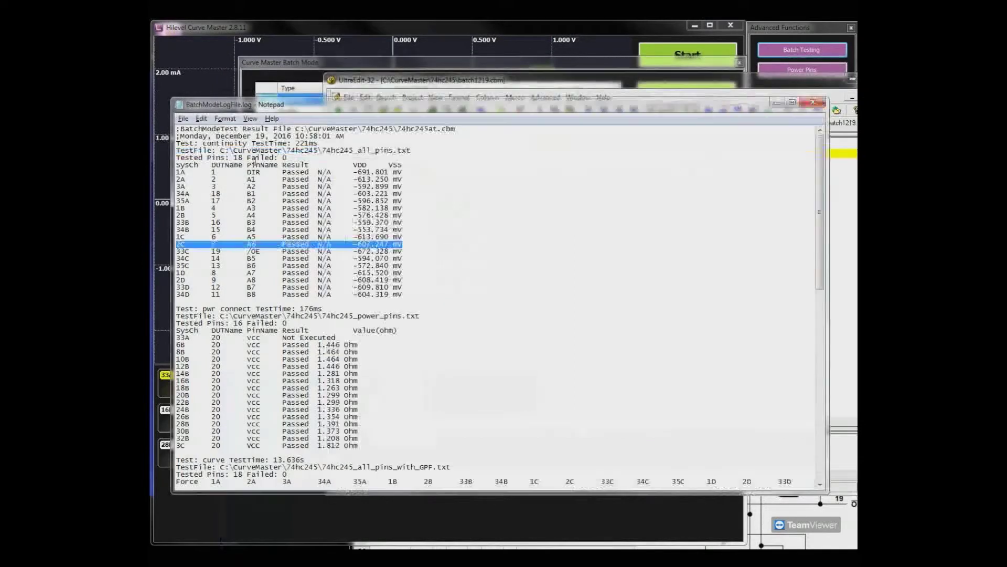
drag(244, 157, 225, 157)
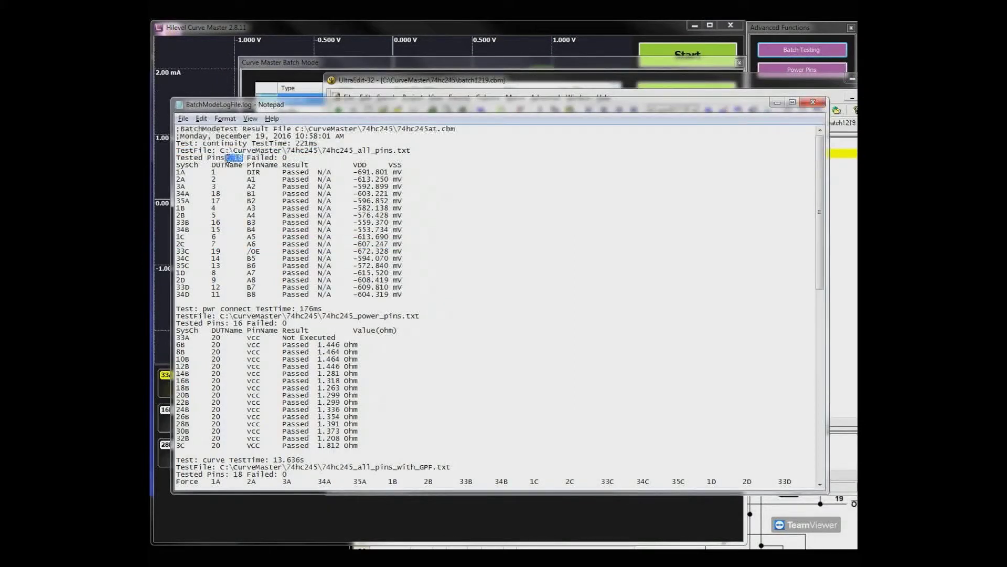
drag(296, 158, 176, 158)
drag(421, 179, 179, 294)
Examine the pwr connect section of the log, highlighting its per-channel resistance results.
scroll(203, 295, down, 2)
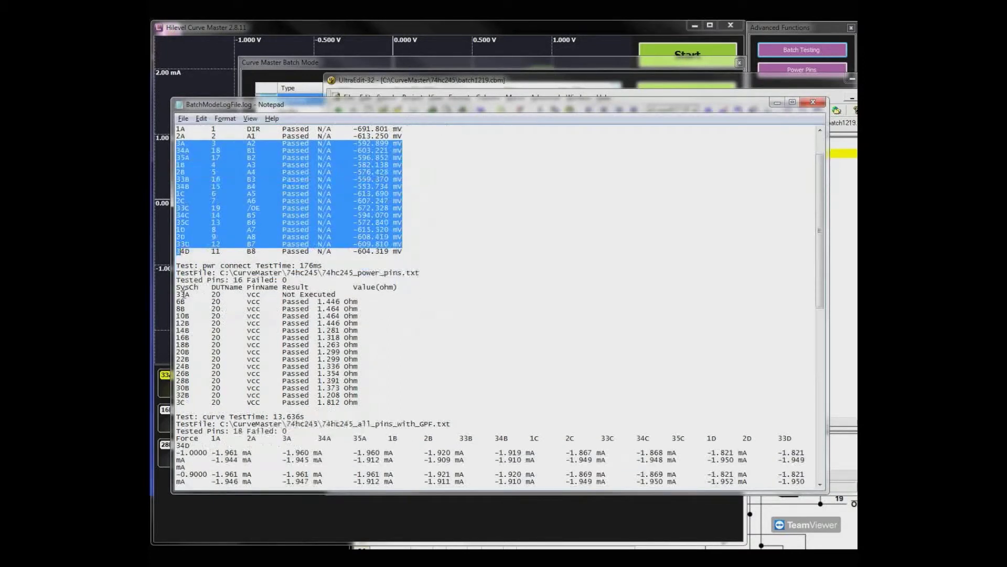
drag(399, 301, 176, 323)
drag(162, 382, 167, 417)
scroll(484, 363, down, 1)
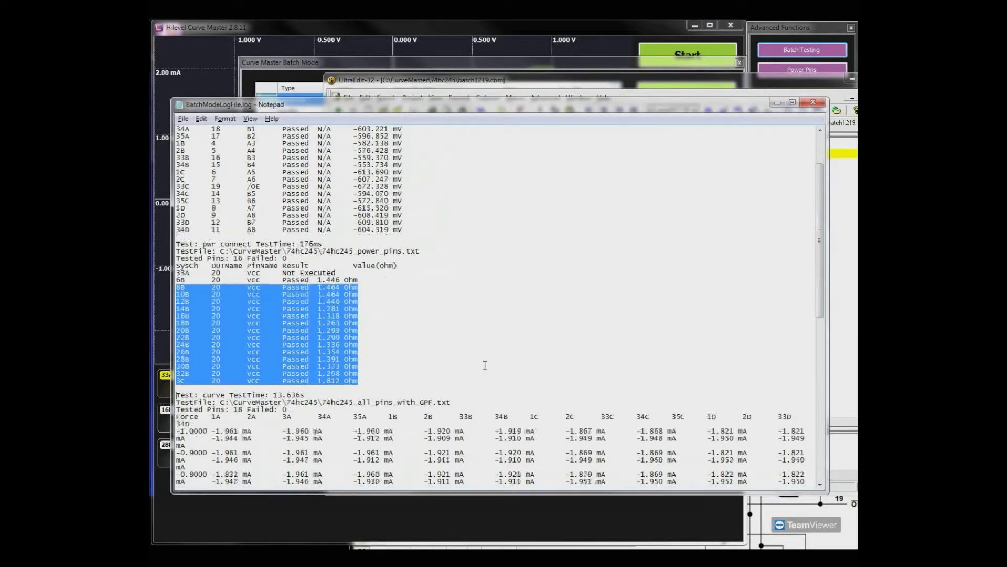
Examine the log's curve trace section, highlighting its force and current data through the end, and return to the start of the file.
scroll(484, 363, down, 11)
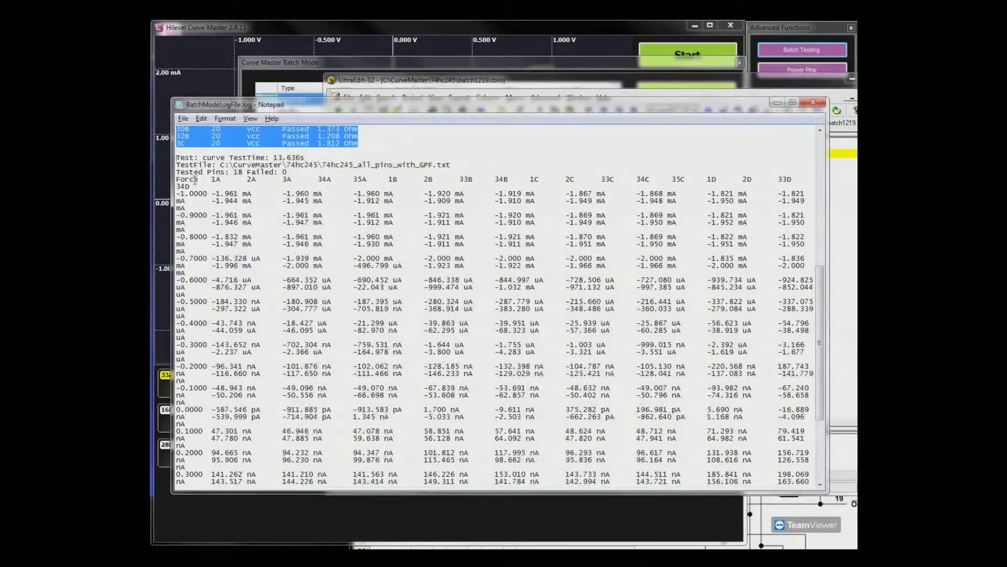
drag(182, 184, 721, 483)
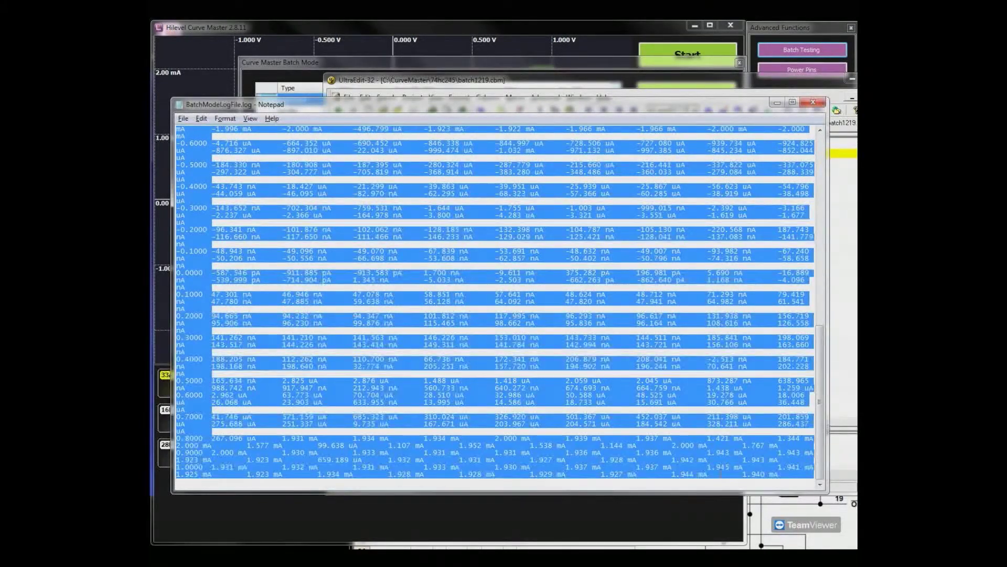
click(718, 351)
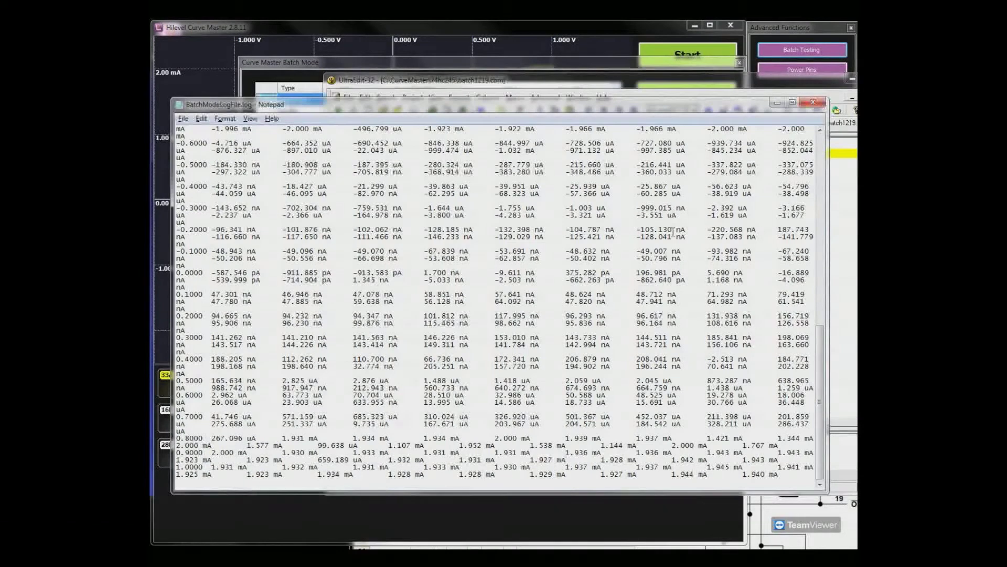
drag(686, 230, 637, 230)
key(ctrl+Home)
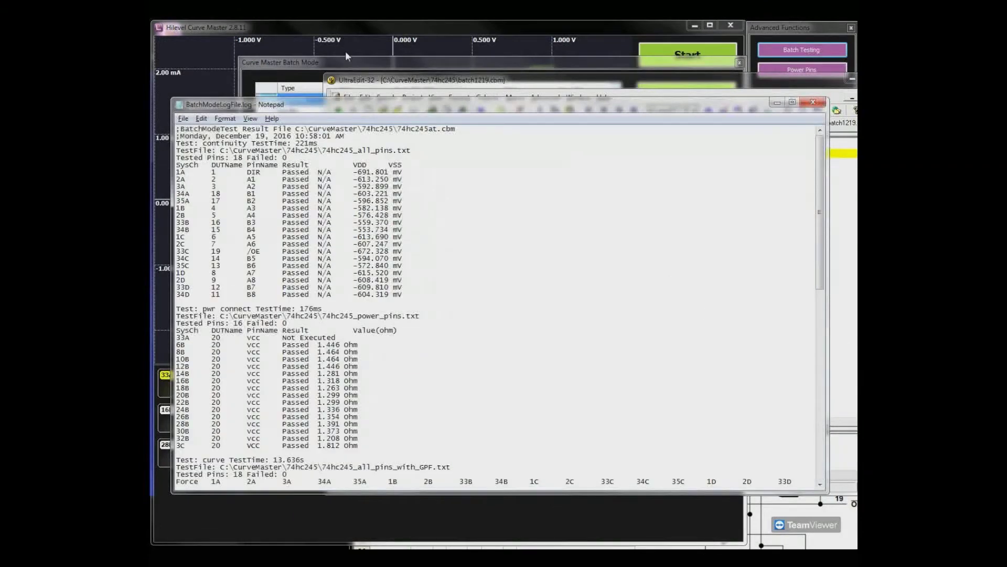
Return to Curve Master's batch mode, enable appending to the log file, check where the existing log ends and rerun the whole batch.
click(360, 64)
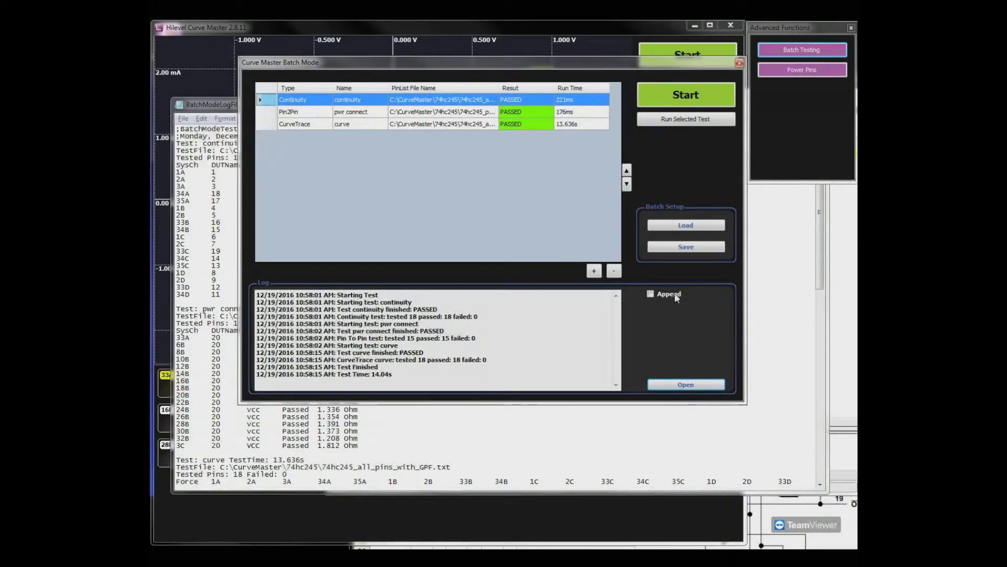
click(651, 294)
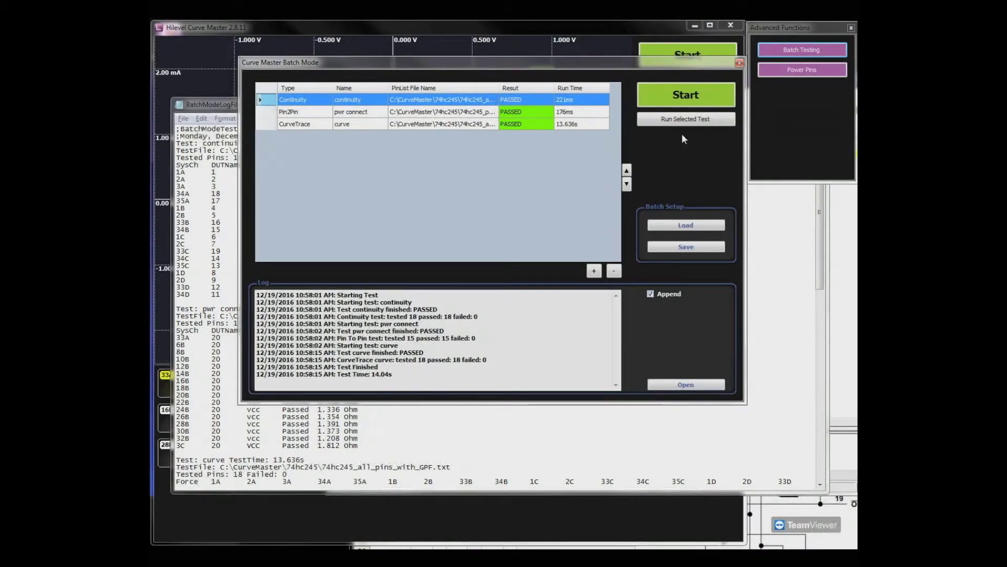
drag(225, 108, 221, 106)
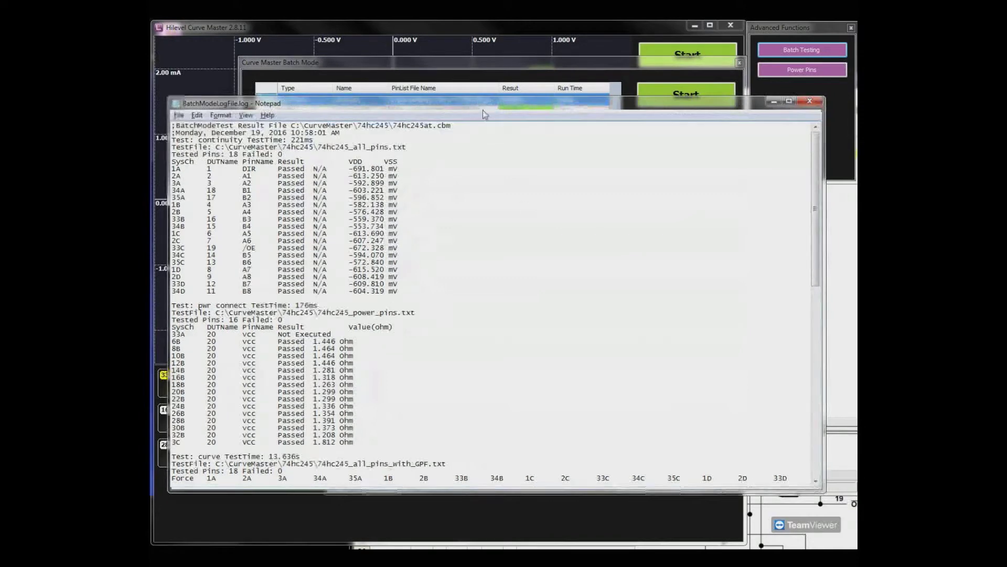
scroll(803, 328, down, 15)
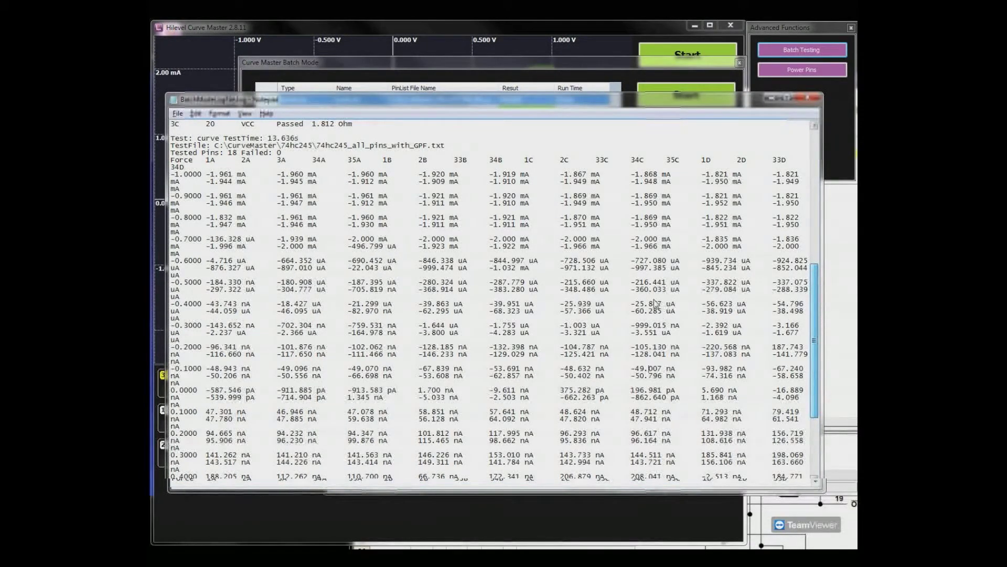
click(688, 100)
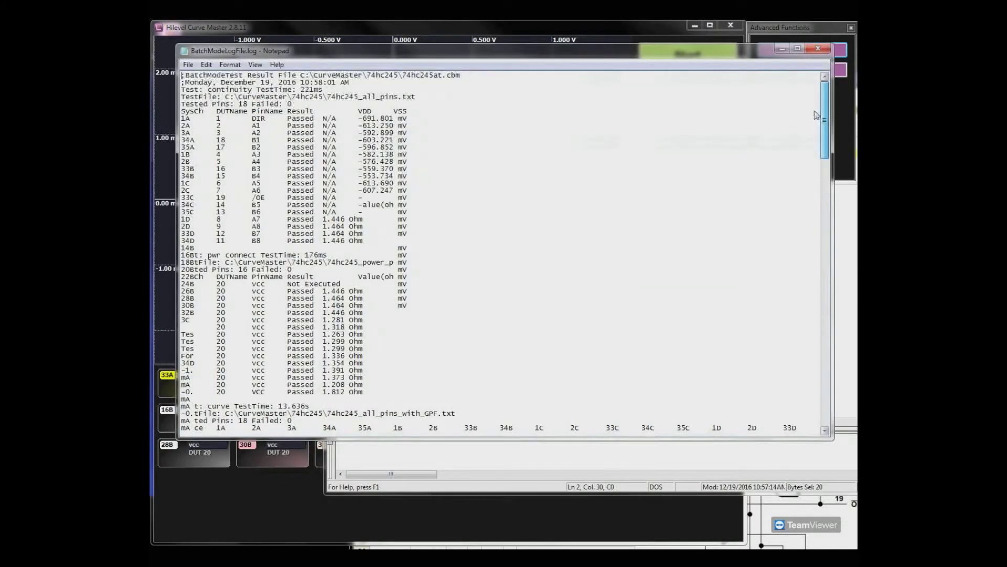
Examine the reopened batch log down to the appended second run, highlight that run's results, and close the log.
scroll(815, 168, down, 8)
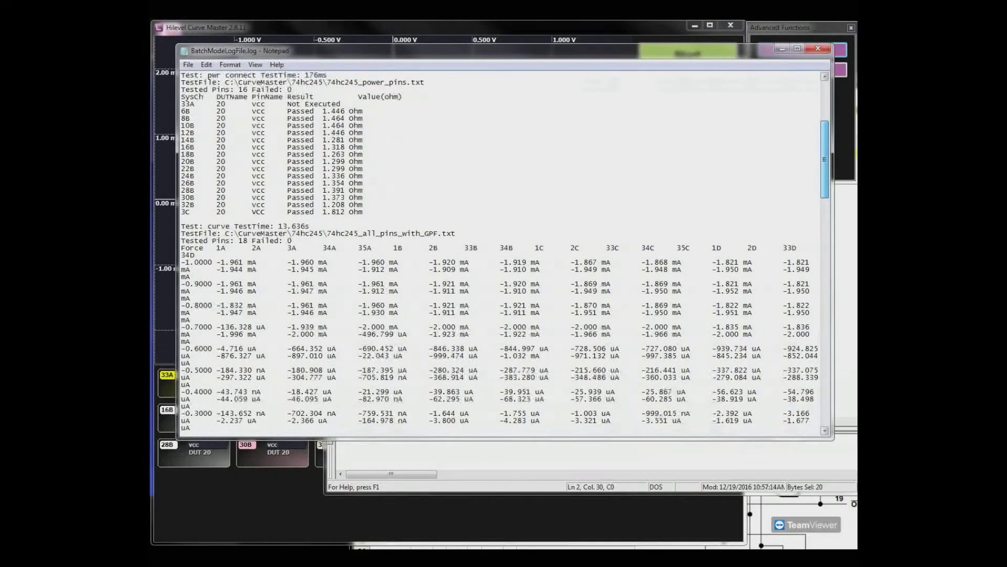
scroll(503, 252, down, 20)
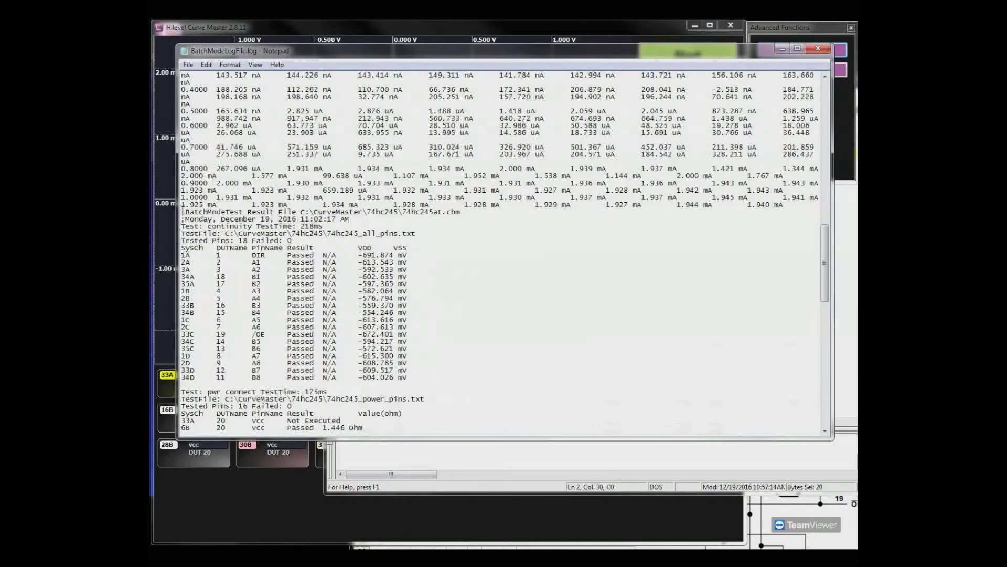
drag(393, 212, 562, 527)
click(818, 50)
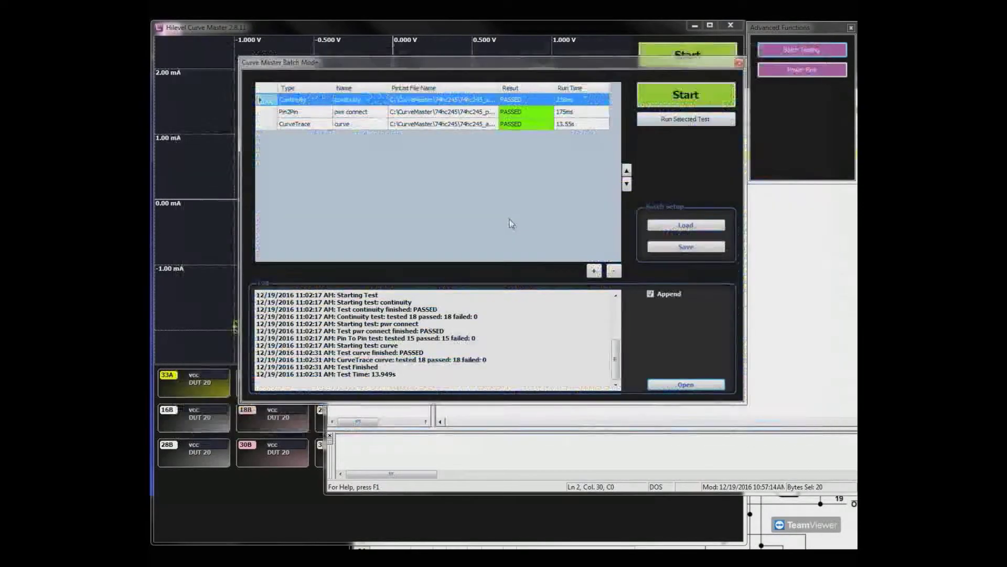